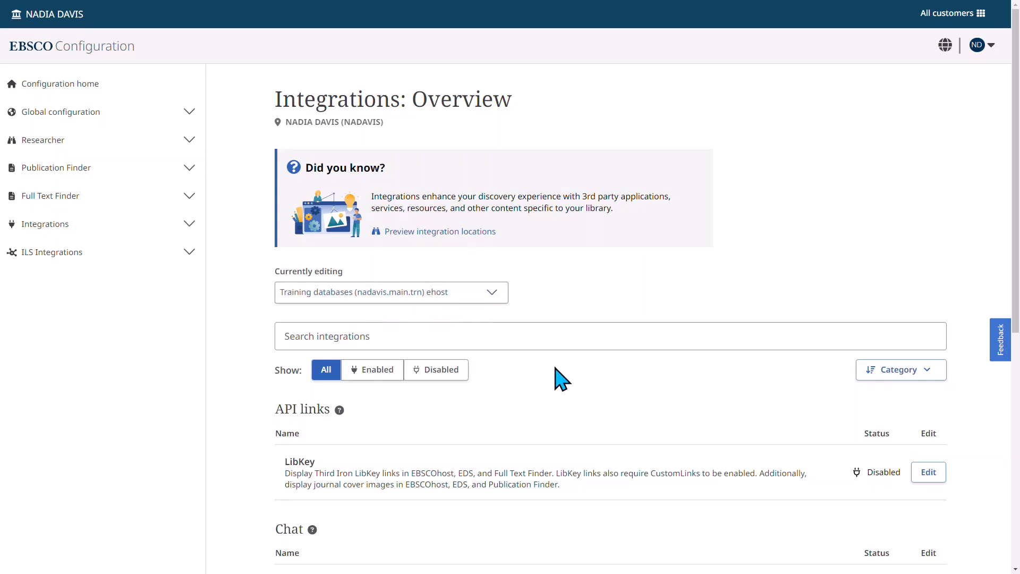
Check the sort options available for the integrations list.
scroll(561, 378, "down", 2)
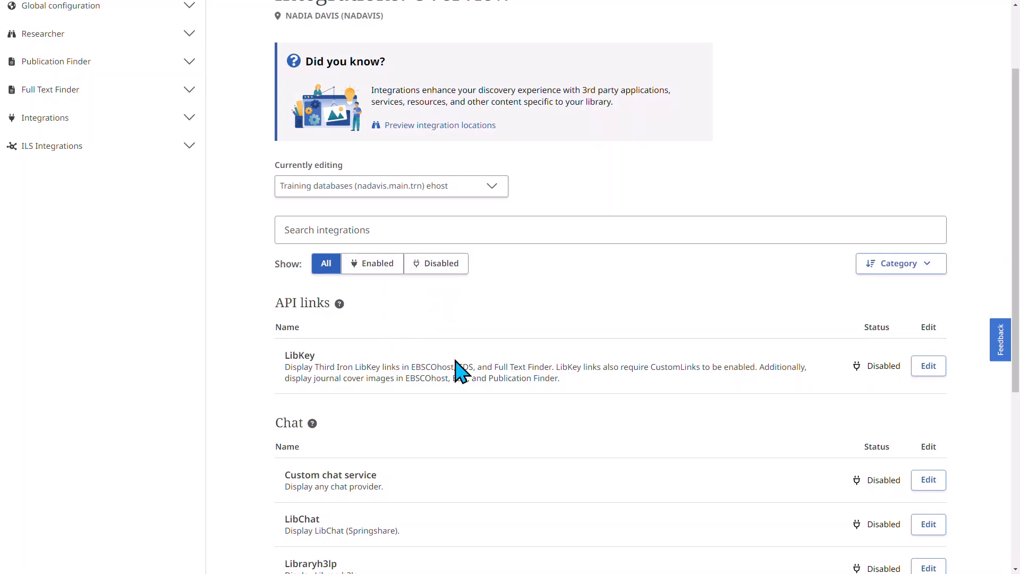
left_click(931, 270)
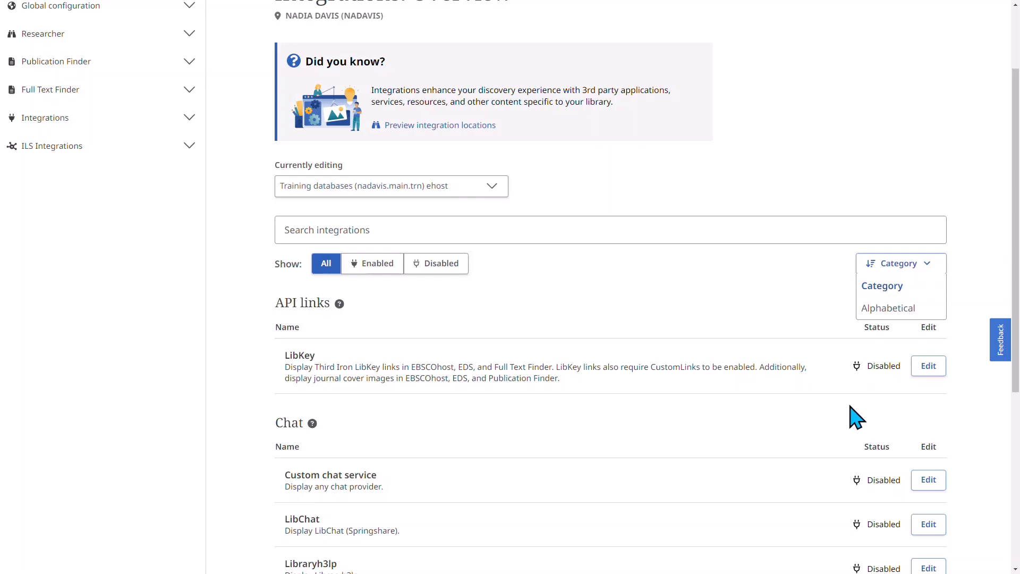
left_click(777, 299)
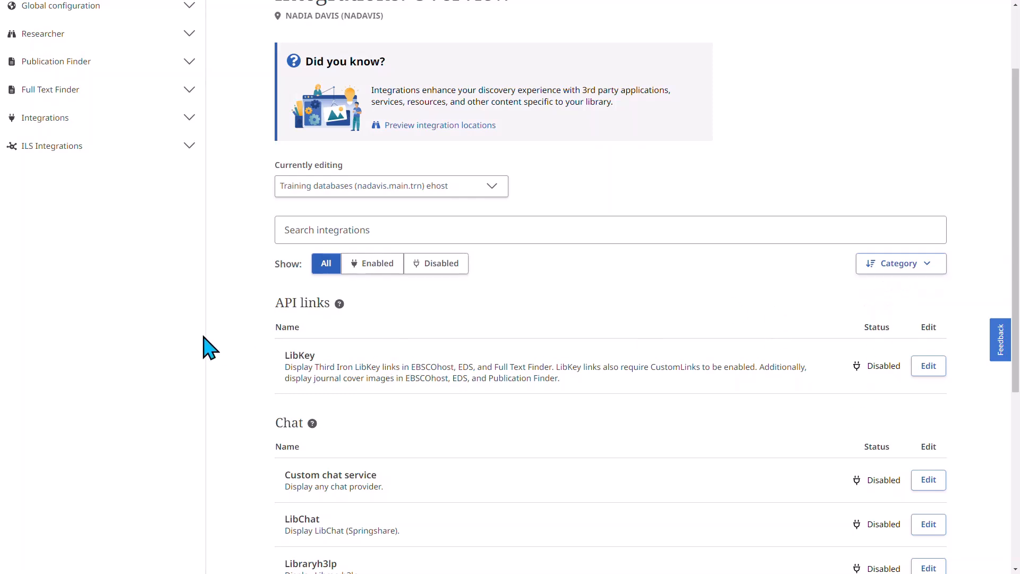
Open the LibKey integration under API links, choose custom settings and switch the integration to Show.
scroll(205, 323, "down", 1)
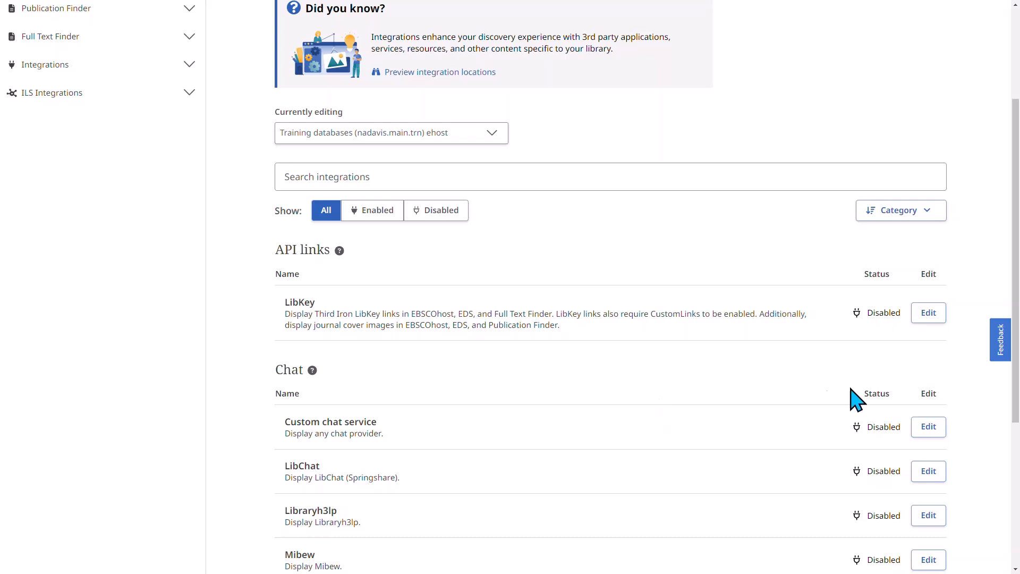
left_click(929, 313)
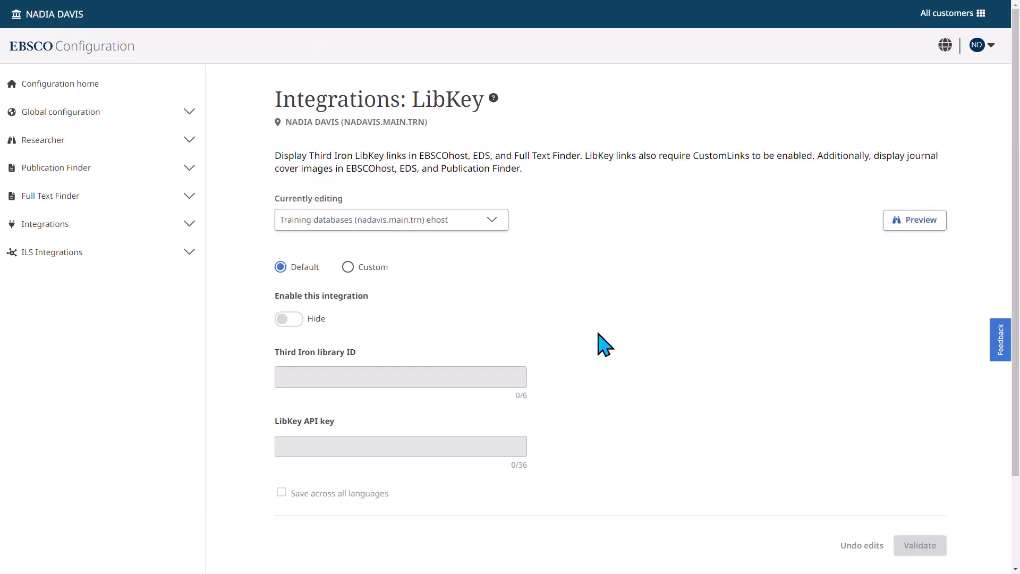
left_click(348, 267)
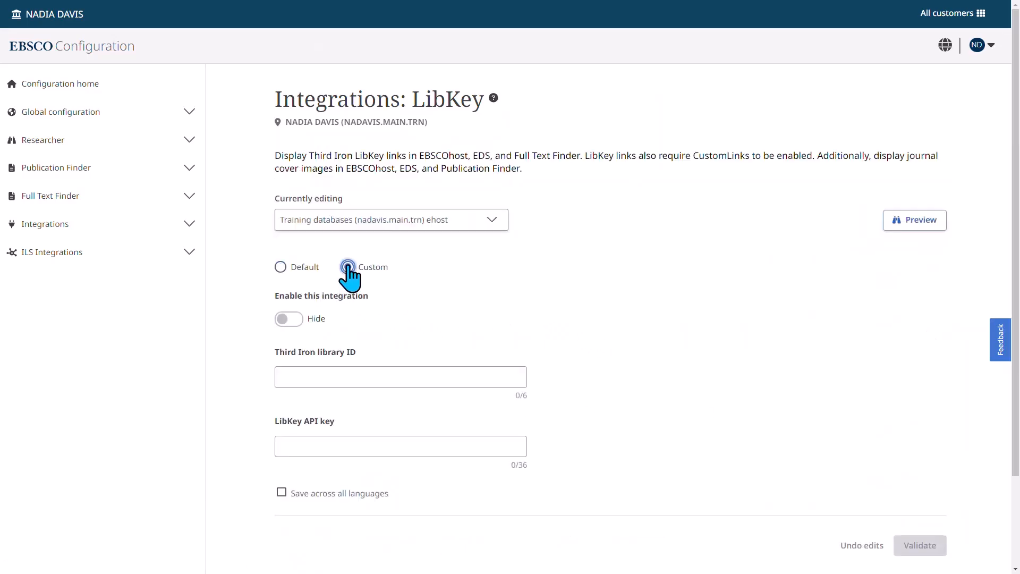
left_click(290, 319)
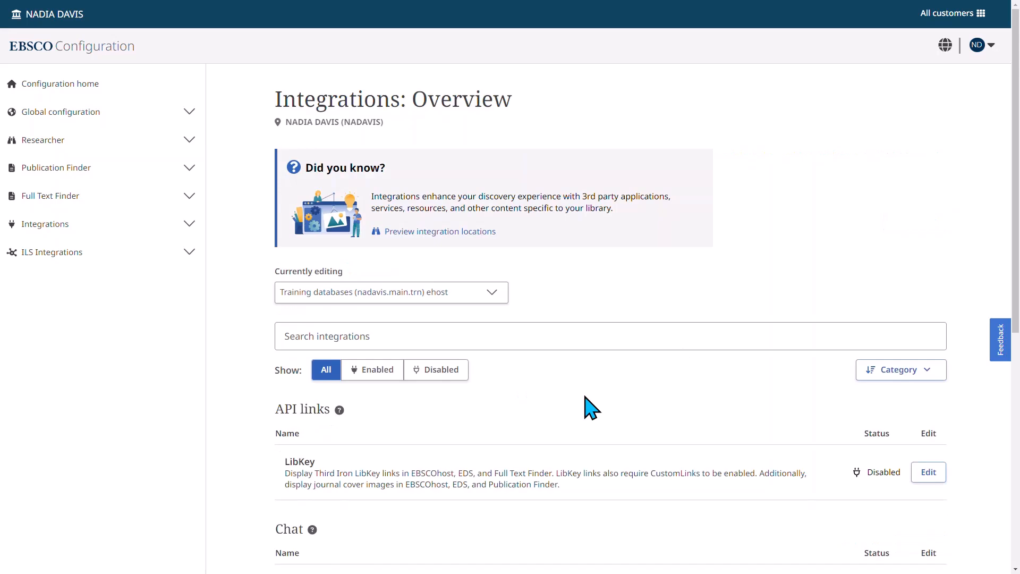
Set the Custom chat service integration to Custom and Show, and preview where it appears in the interface.
scroll(214, 423, "down", 4)
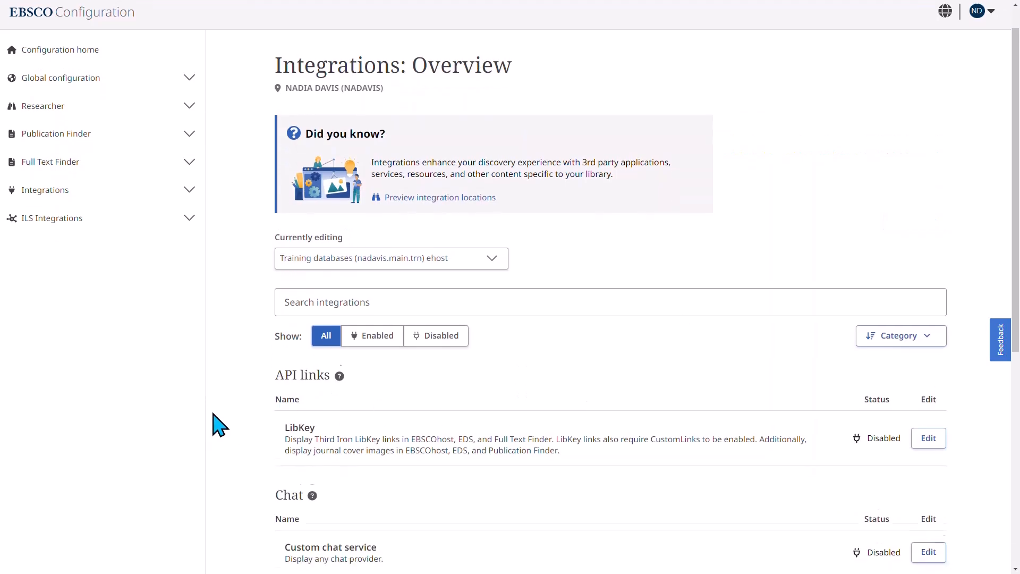
scroll(220, 425, "down", 2)
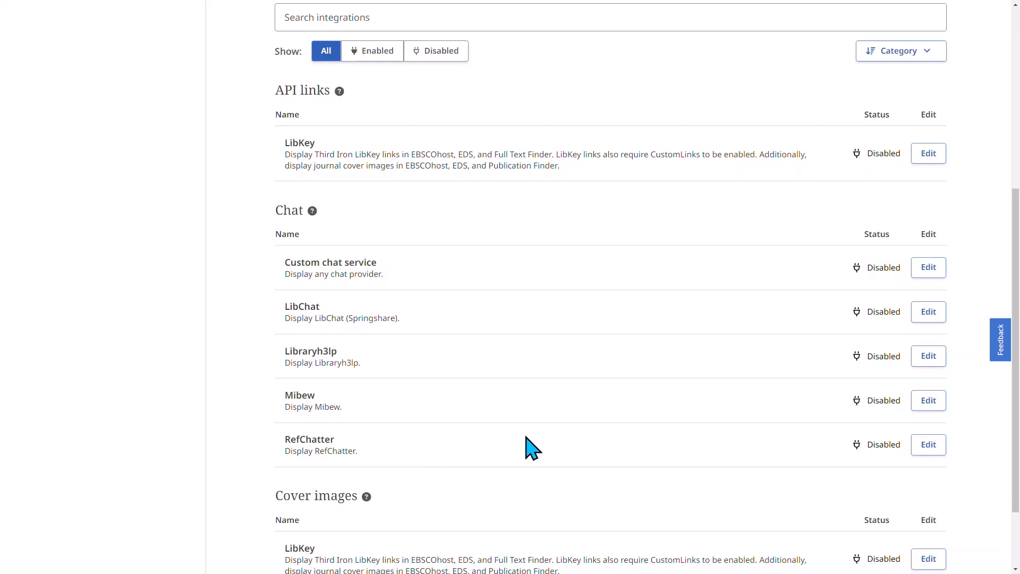
left_click(935, 274)
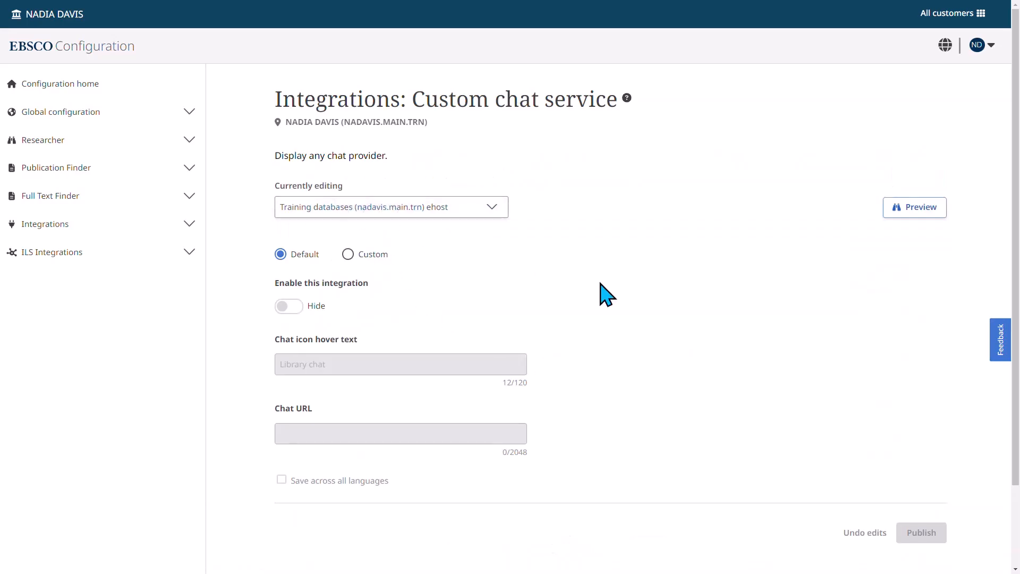
left_click(348, 255)
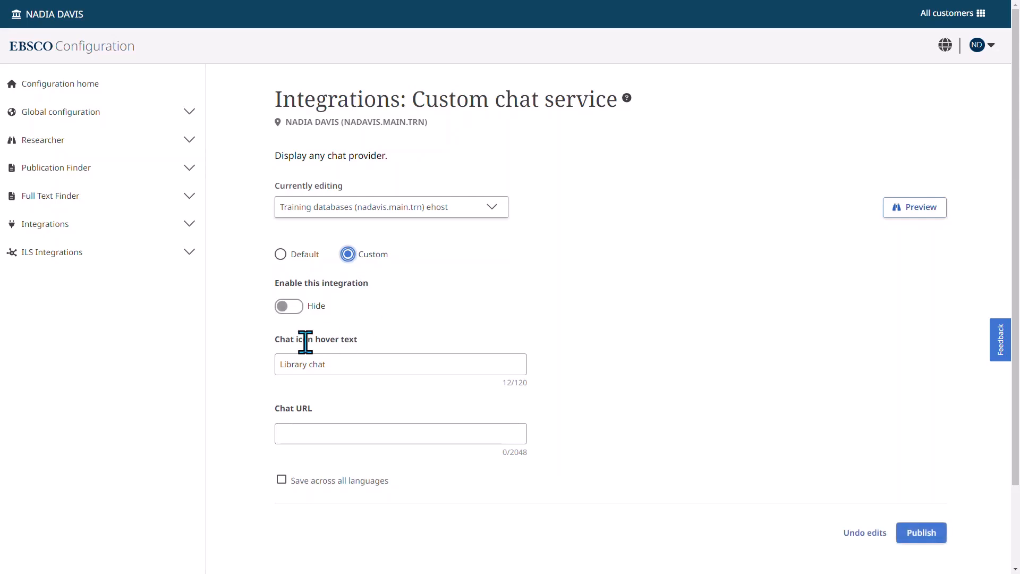
left_click(290, 307)
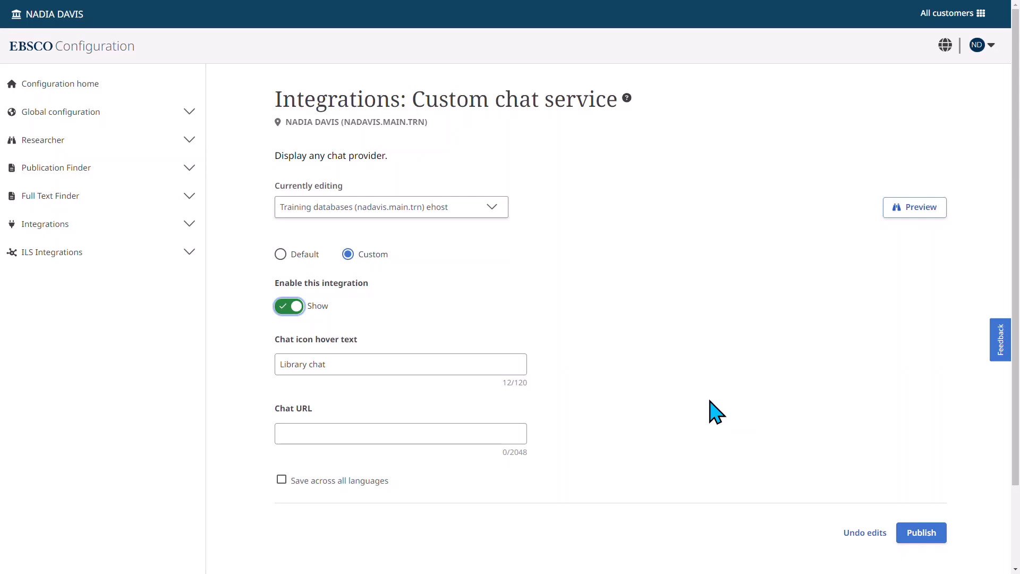
left_click(907, 218)
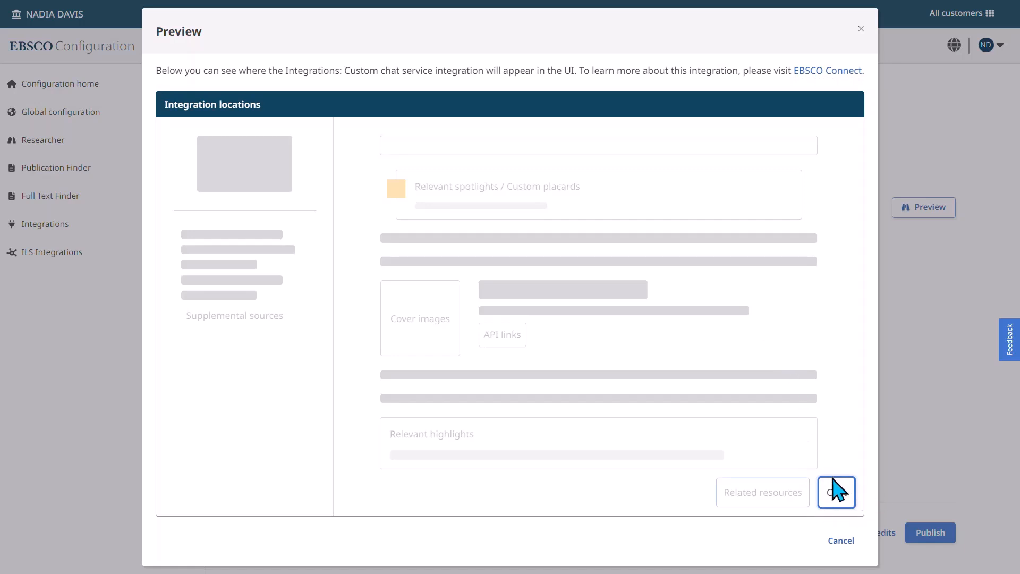
left_click(841, 541)
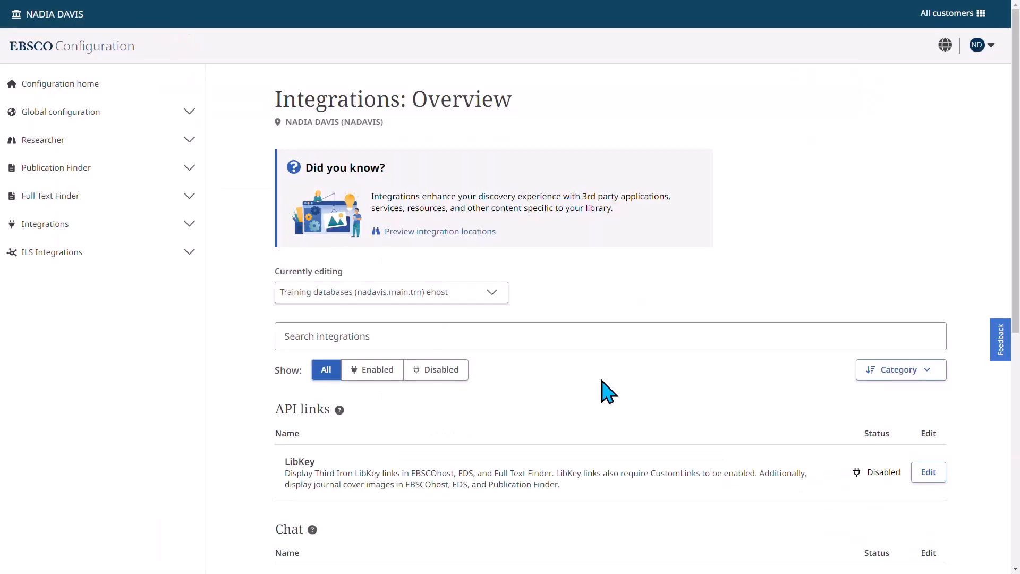
Open the LibChat integration under Chat, choose custom settings and switch the integration to Show.
scroll(608, 393, "down", 5)
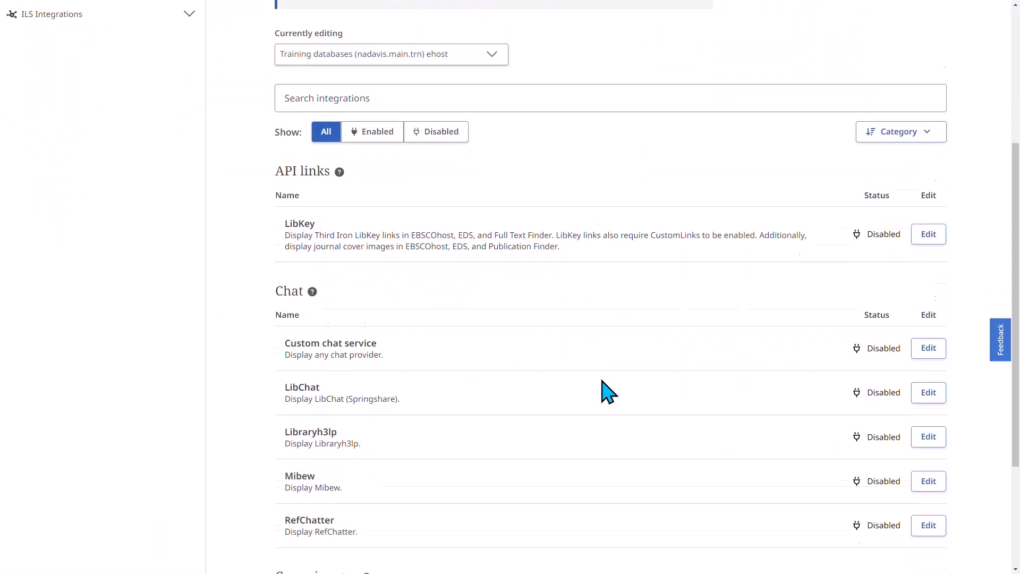
scroll(609, 393, "down", 2)
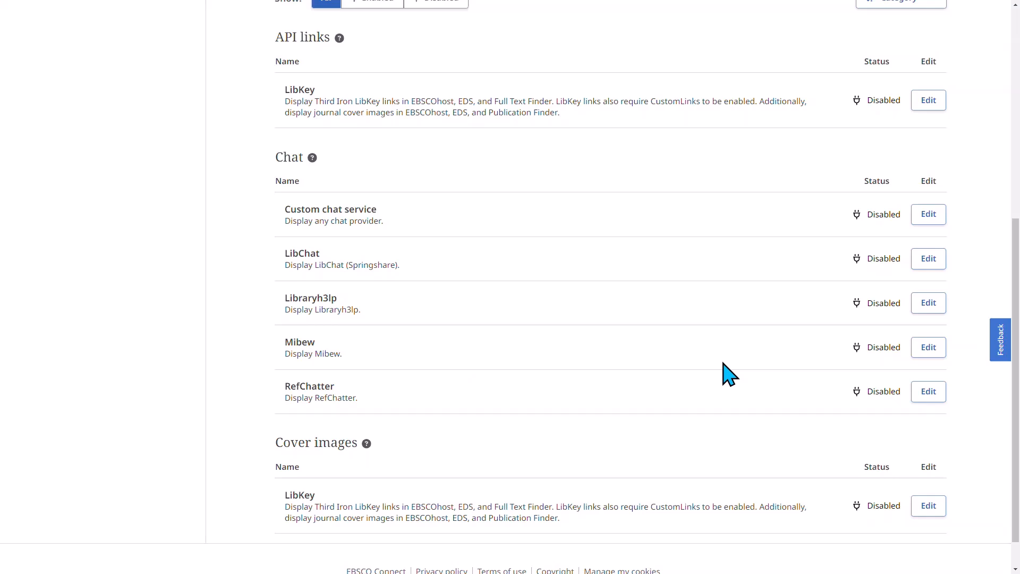
left_click(928, 261)
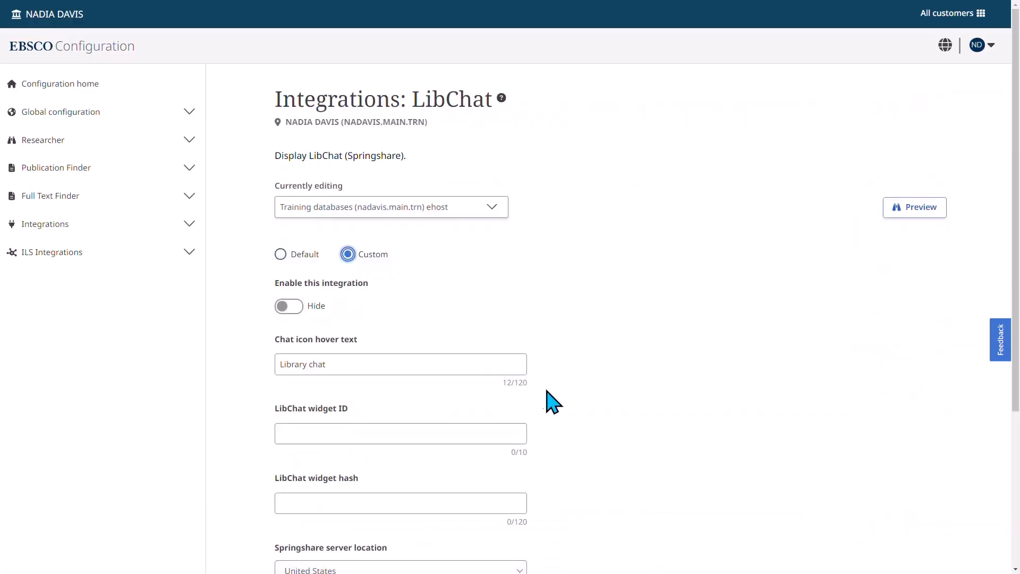
left_click(290, 307)
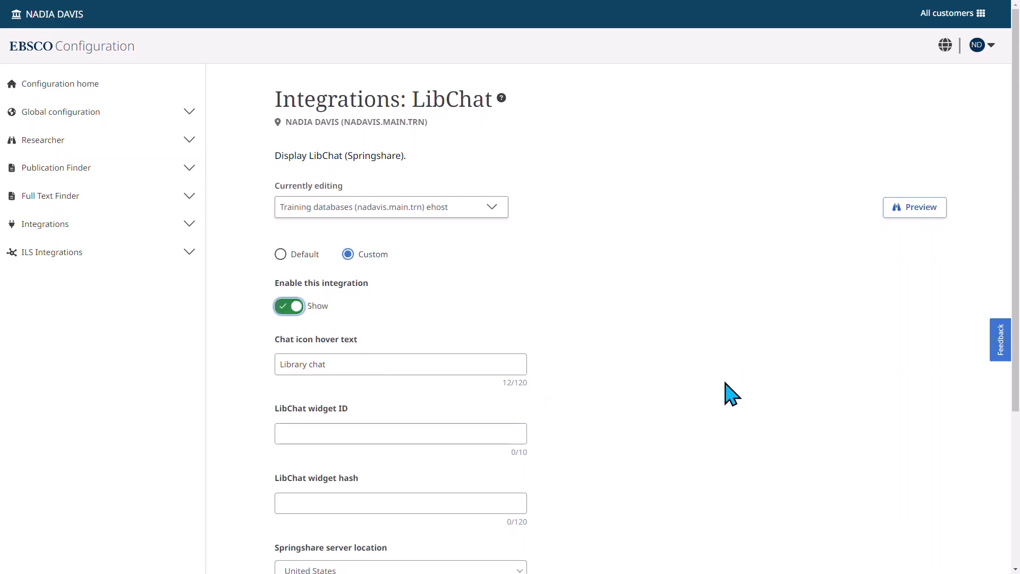
Review the LibChat settings and the available Springshare server locations.
scroll(732, 394, "down", 2)
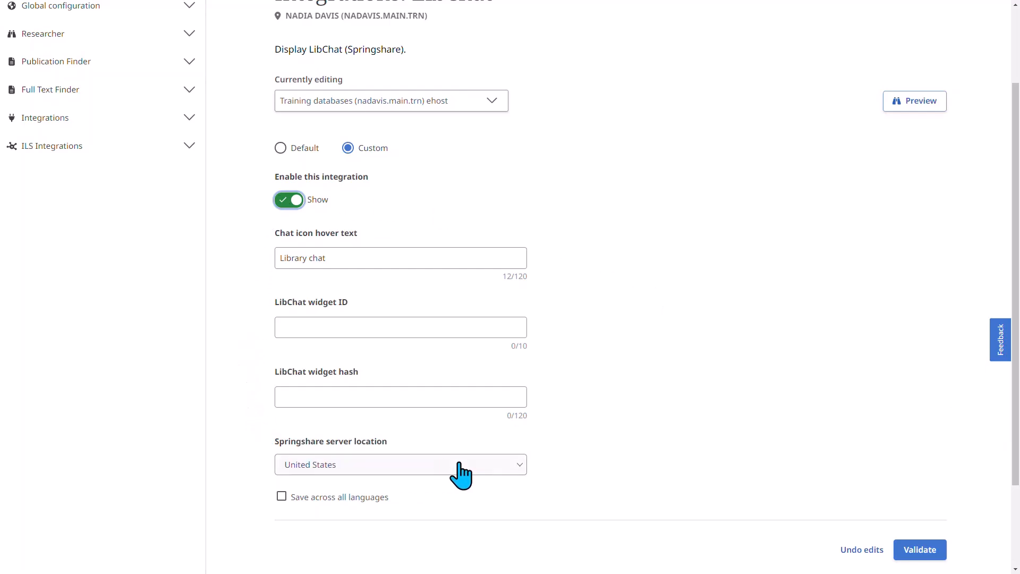
left_click(519, 467)
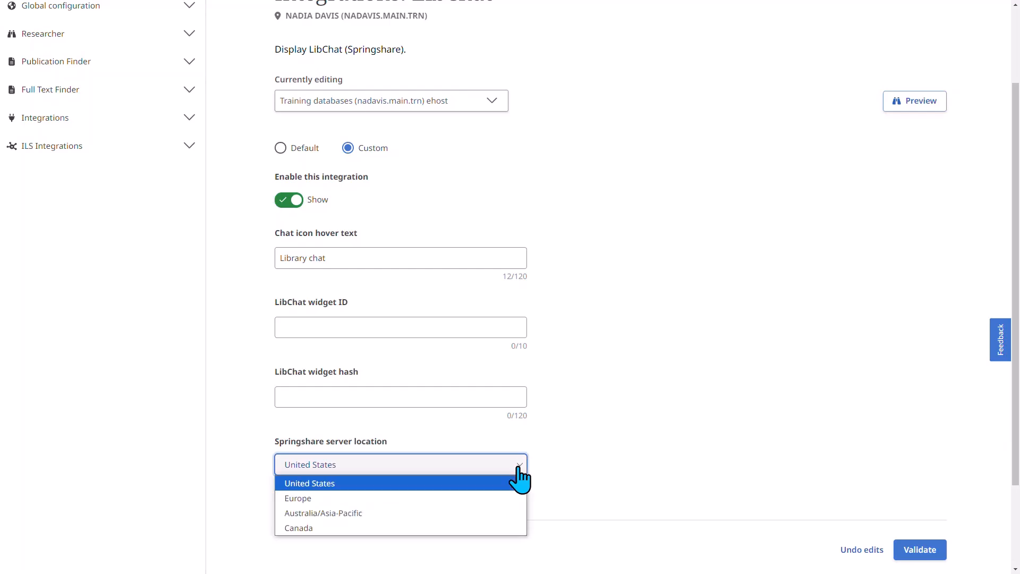
left_click(519, 468)
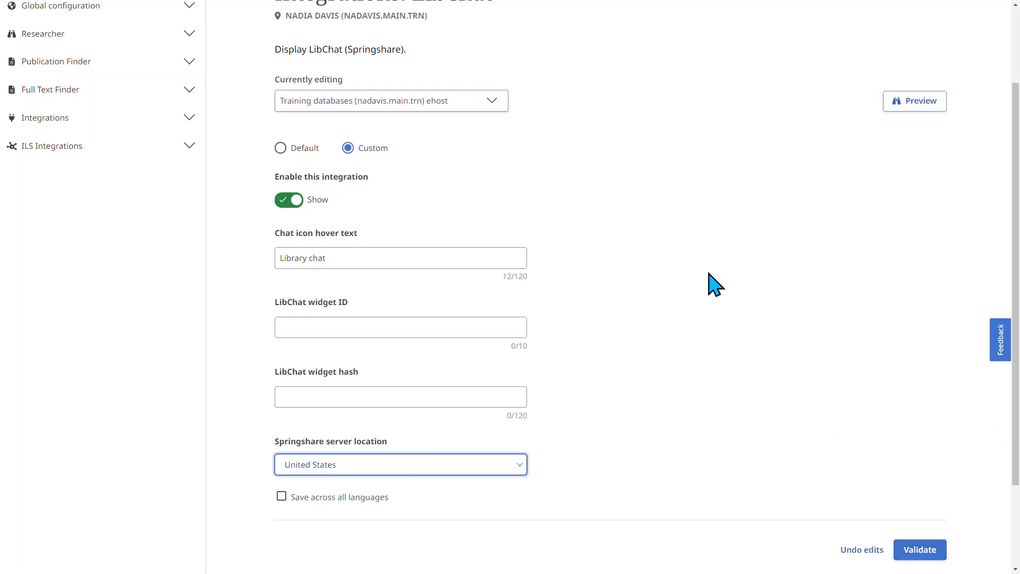
scroll(707, 308, "up", 2)
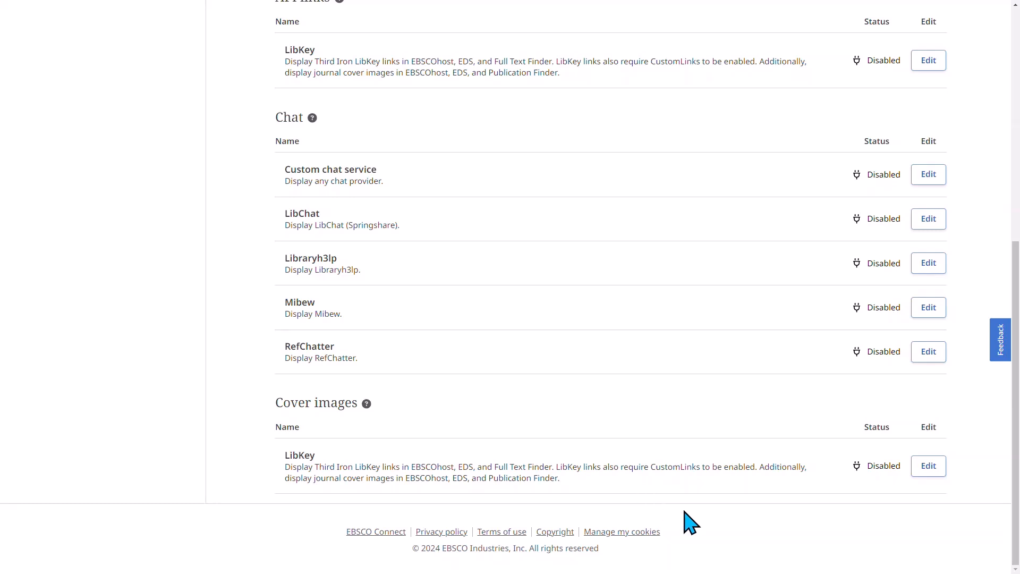
Set the LibKey integration under Cover images to Custom and Show, and preview its location in the interface.
left_click(929, 468)
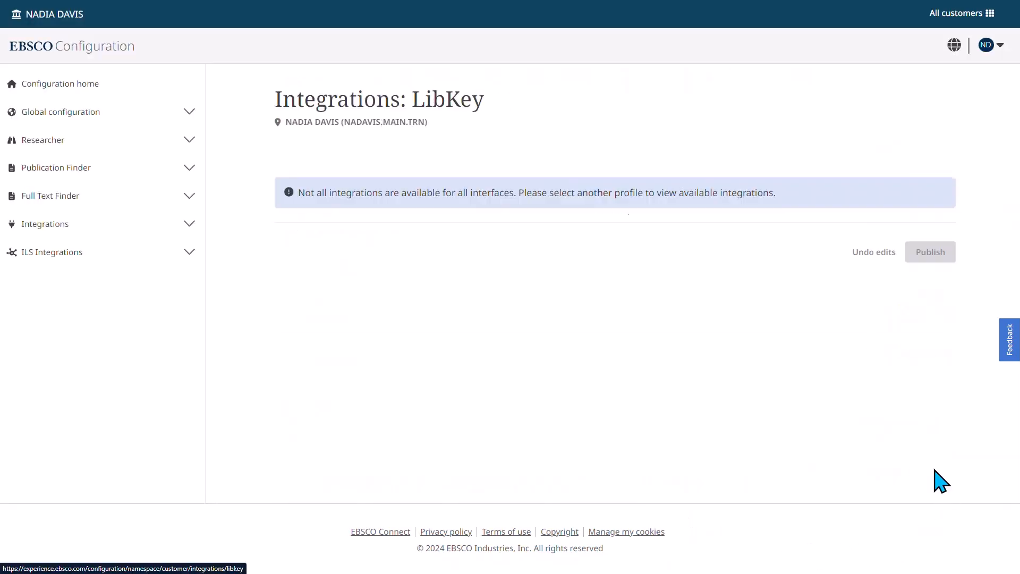
left_click(348, 267)
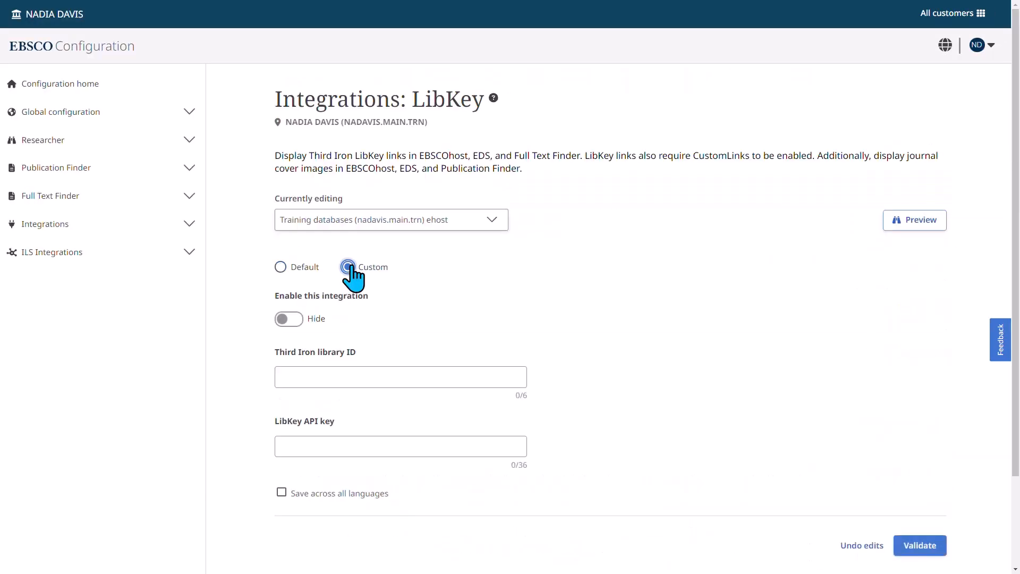
left_click(289, 321)
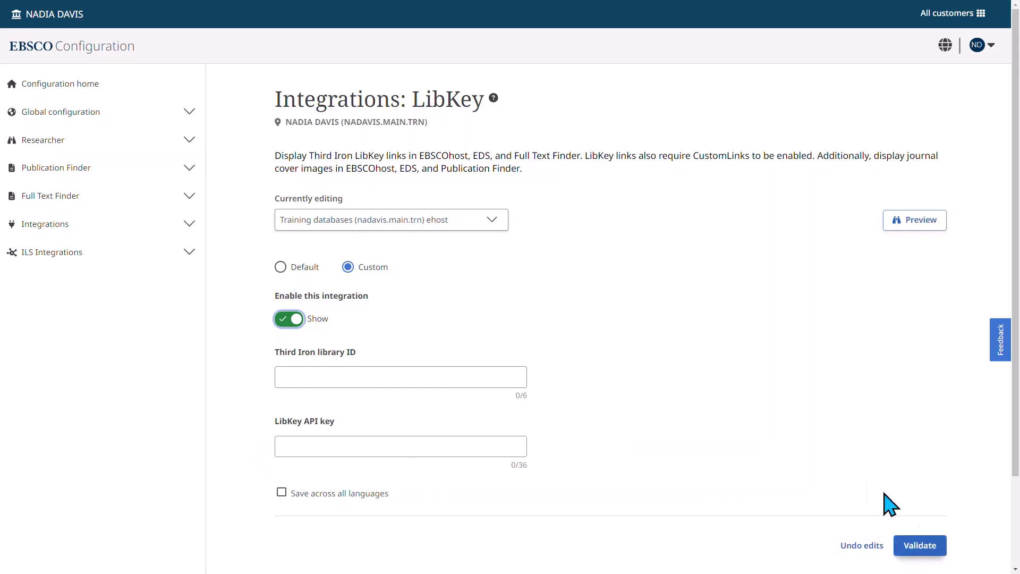
left_click(922, 220)
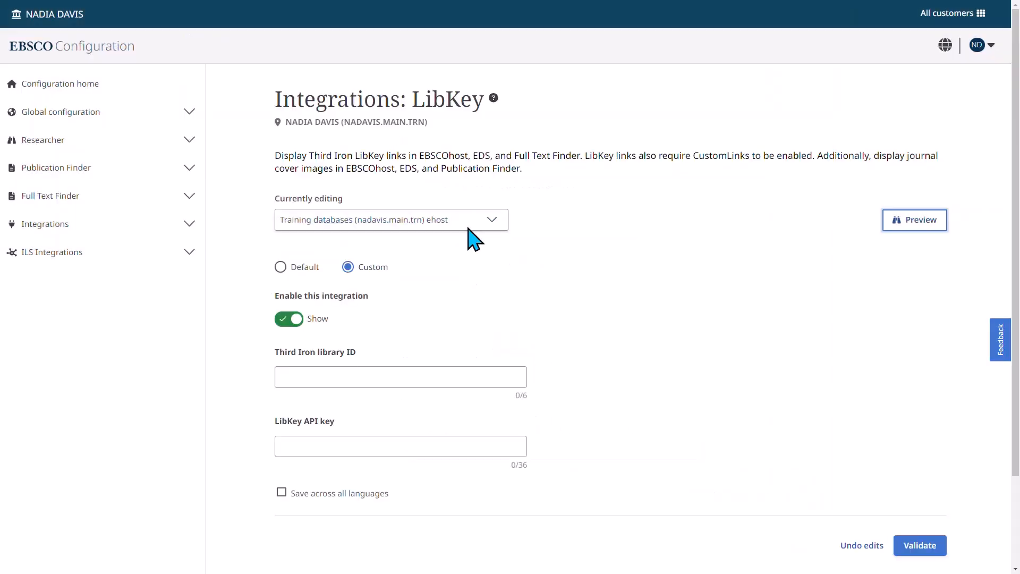
left_click(812, 541)
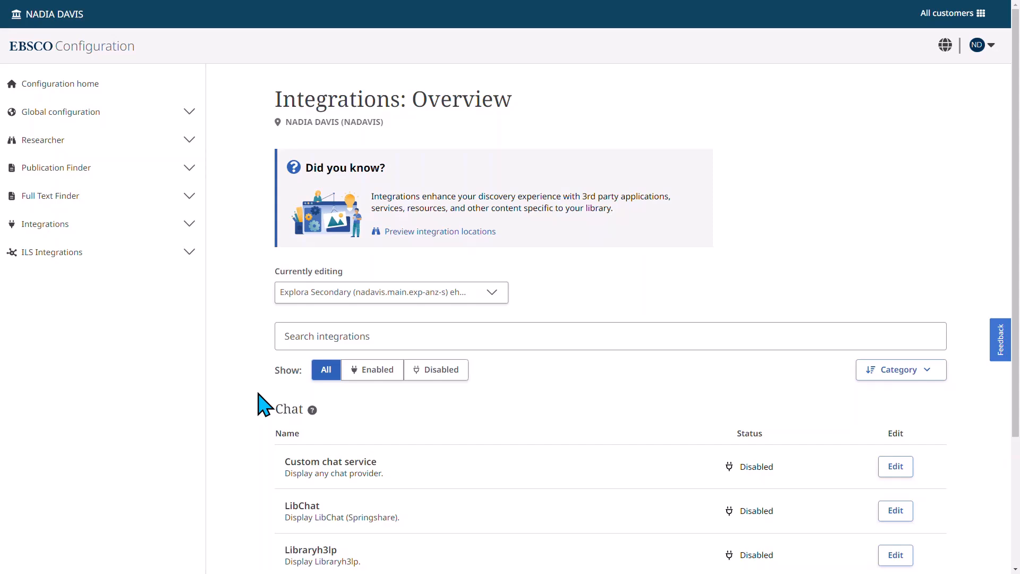
Show all integrations for the Explora Secondary profile and check how the list can be sorted.
left_click(328, 375)
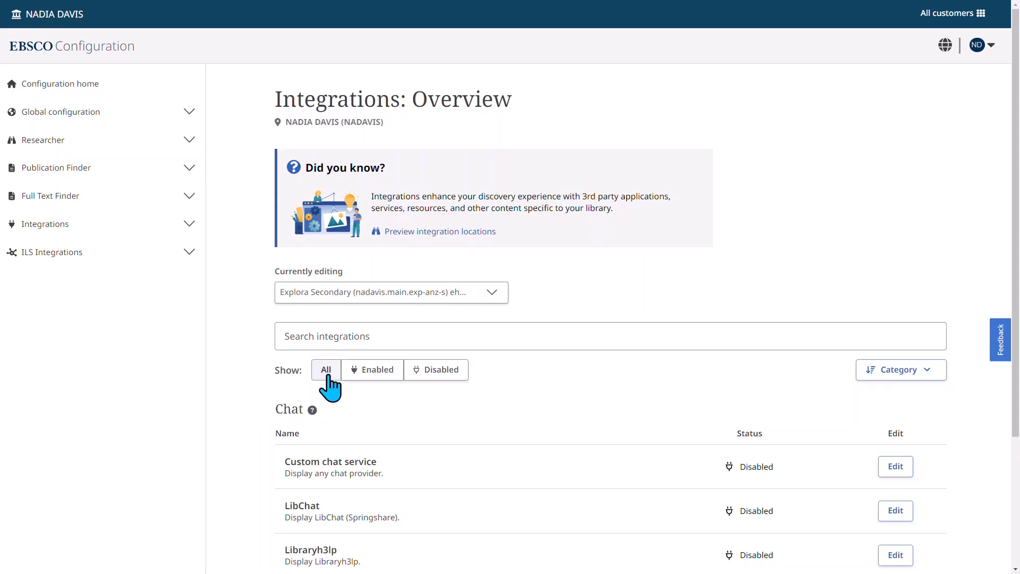
left_click(917, 375)
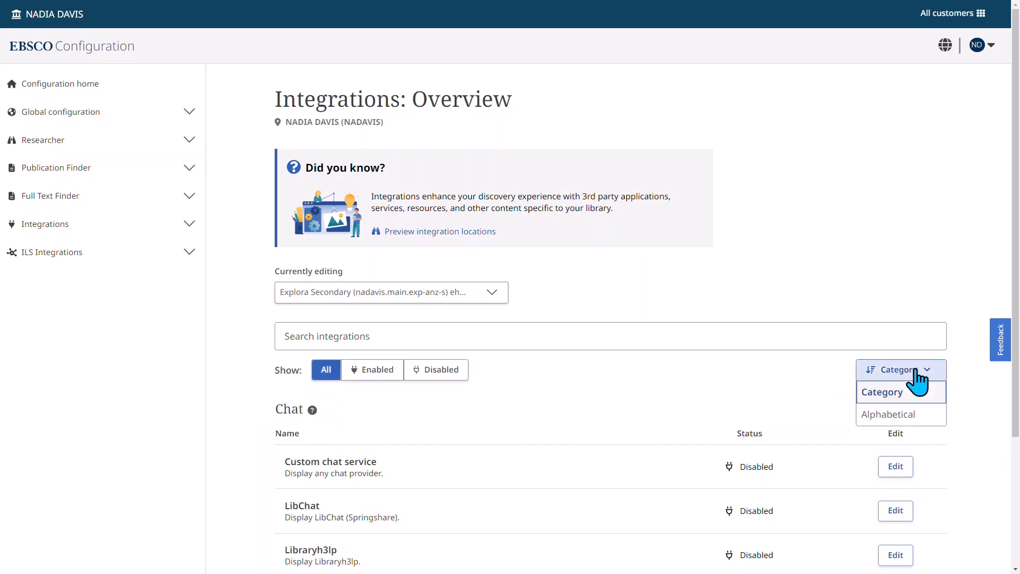
left_click(916, 372)
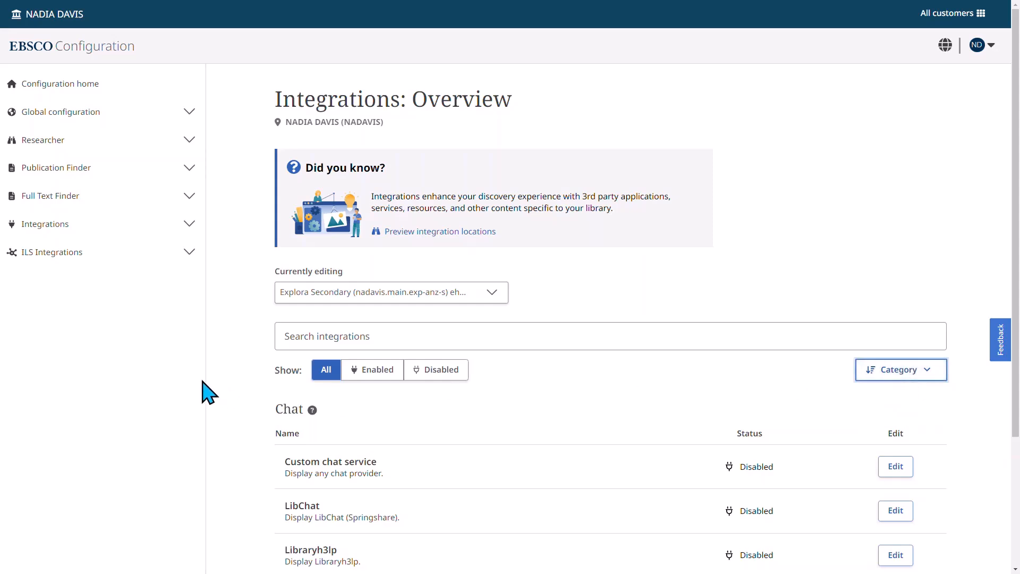
Set the Mibew chat integration for the Explora Secondary profile to Custom and Show, and preview its location in the interface.
scroll(209, 392, "down", 1)
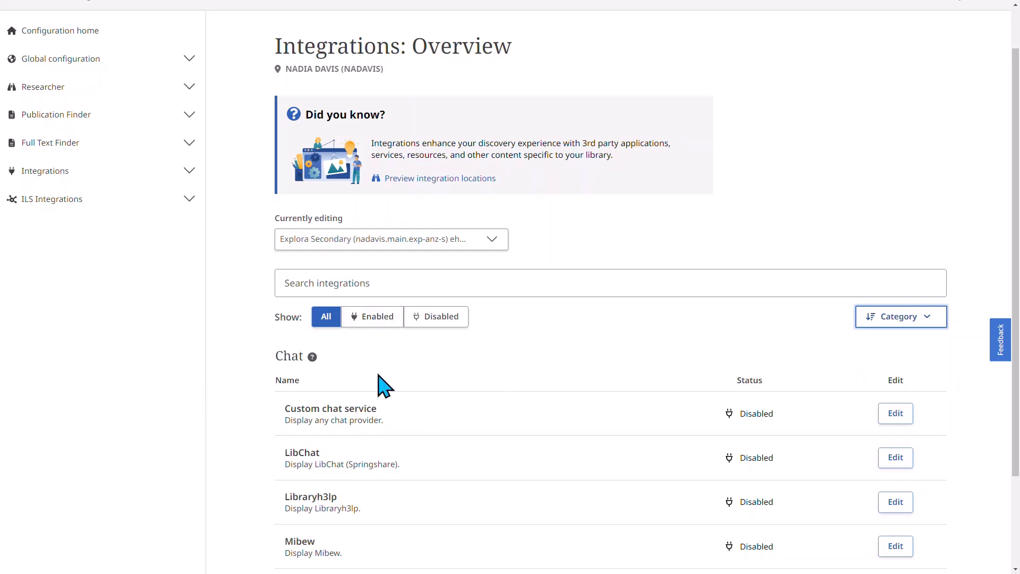
scroll(247, 354, "down", 2)
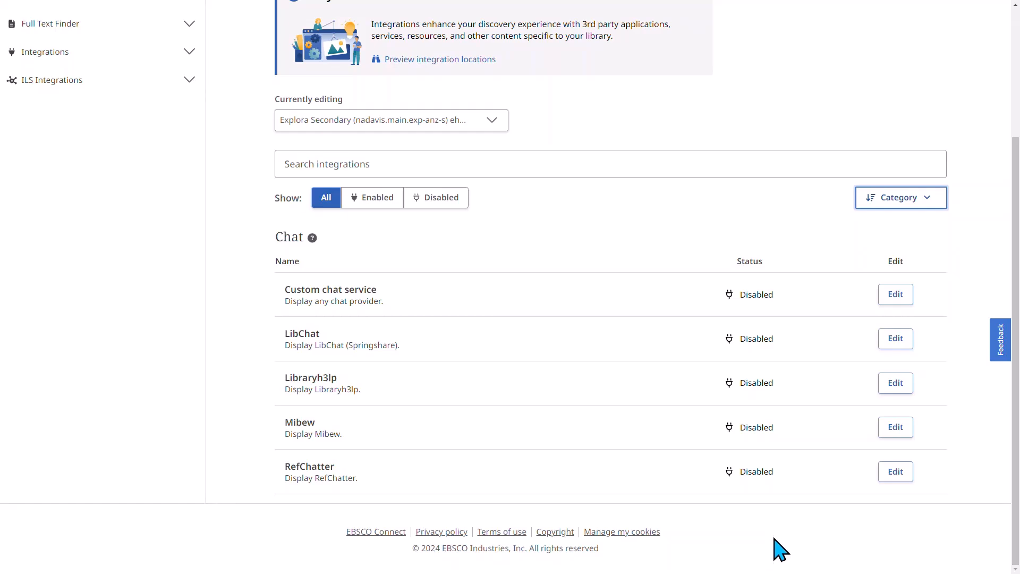
left_click(896, 428)
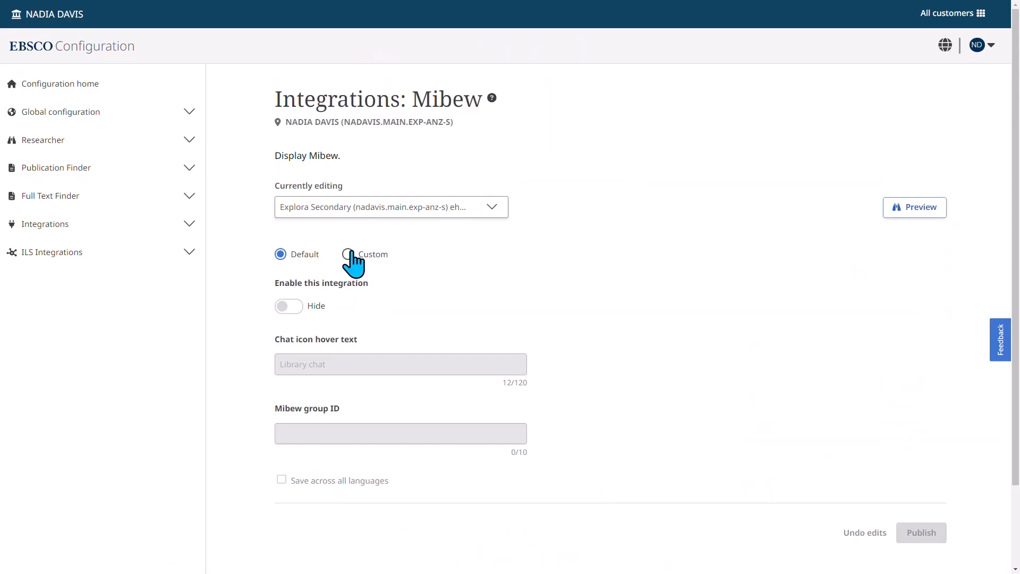
left_click(348, 254)
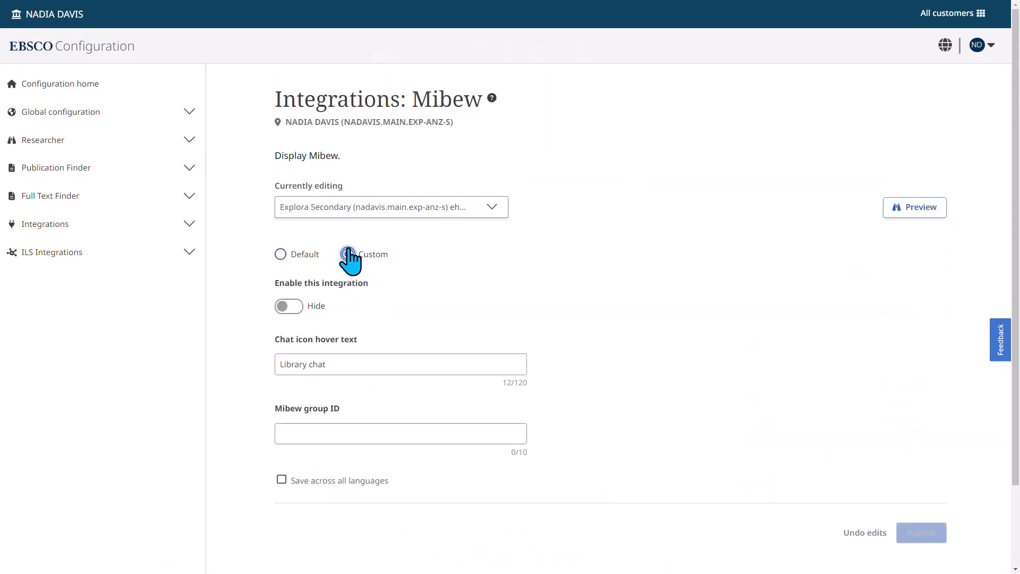
left_click(293, 306)
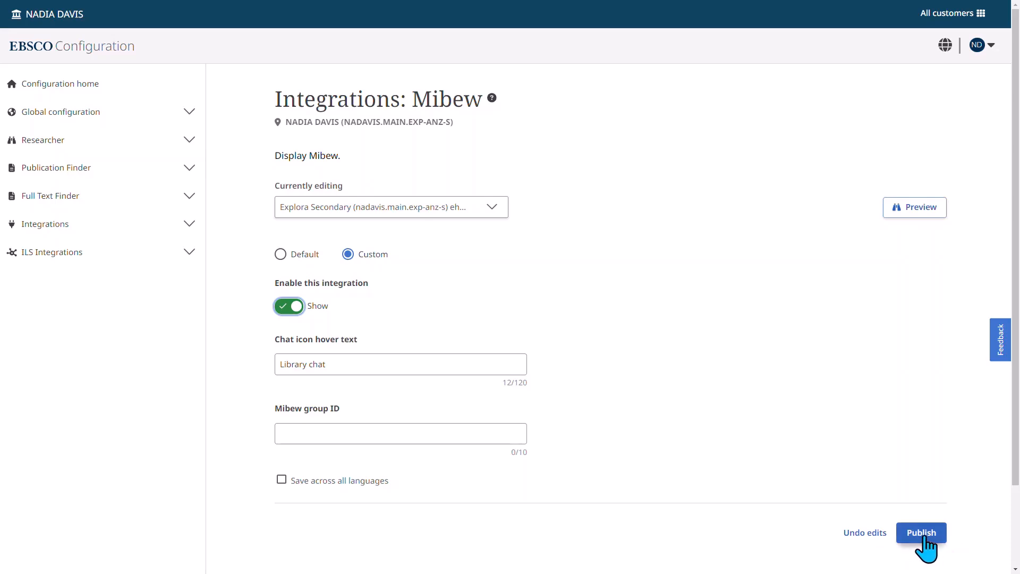
left_click(910, 206)
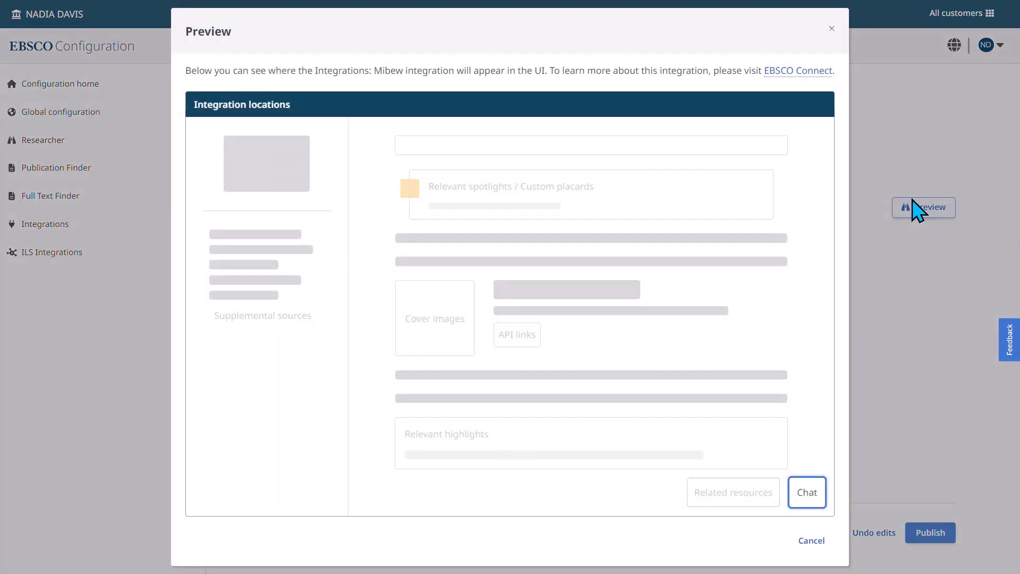